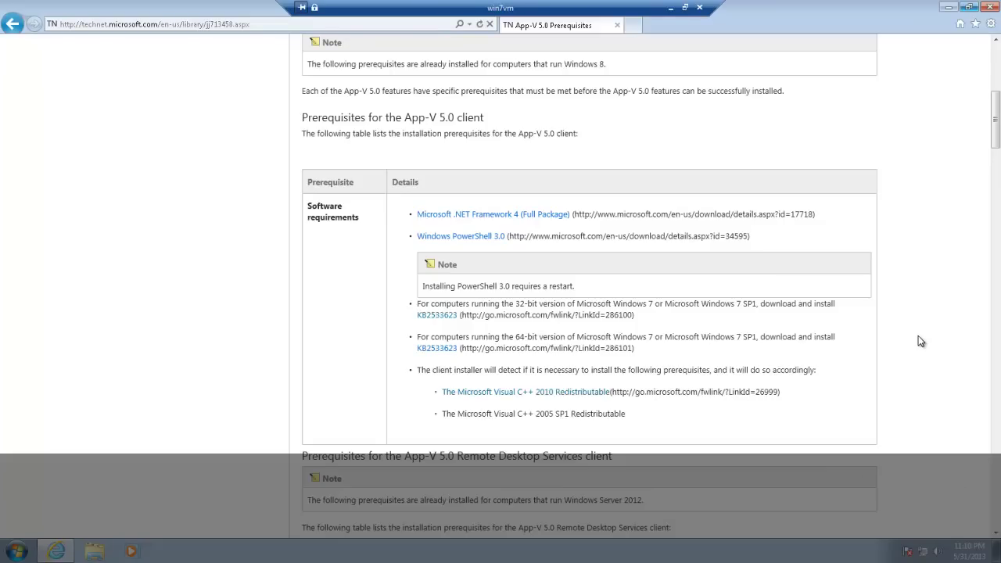
# Scroll through the App-V 5.0 Prerequisites page to review the client and RDS client requirements
pyautogui.scroll(5, 997, 73)
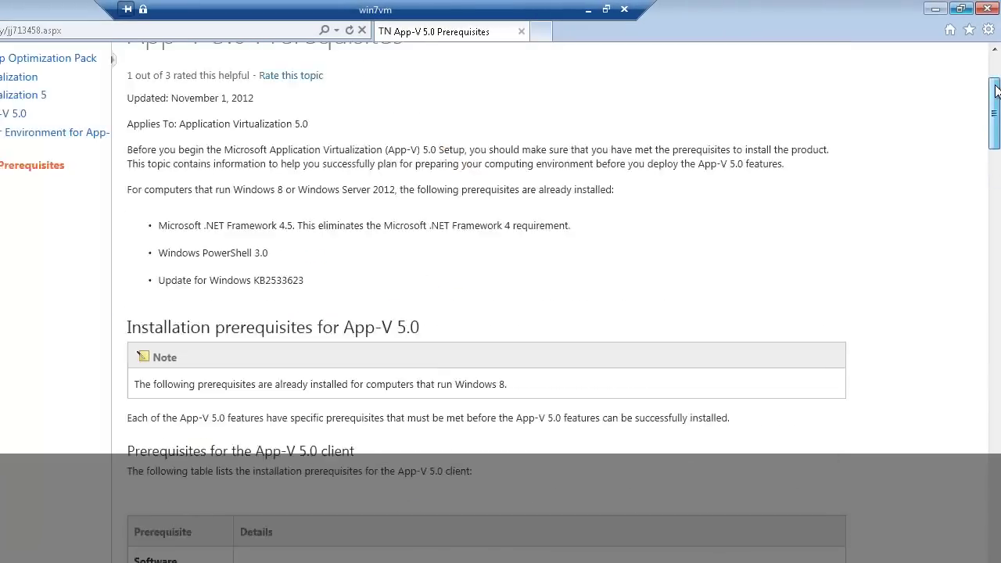
pyautogui.scroll(3, 998, 90)
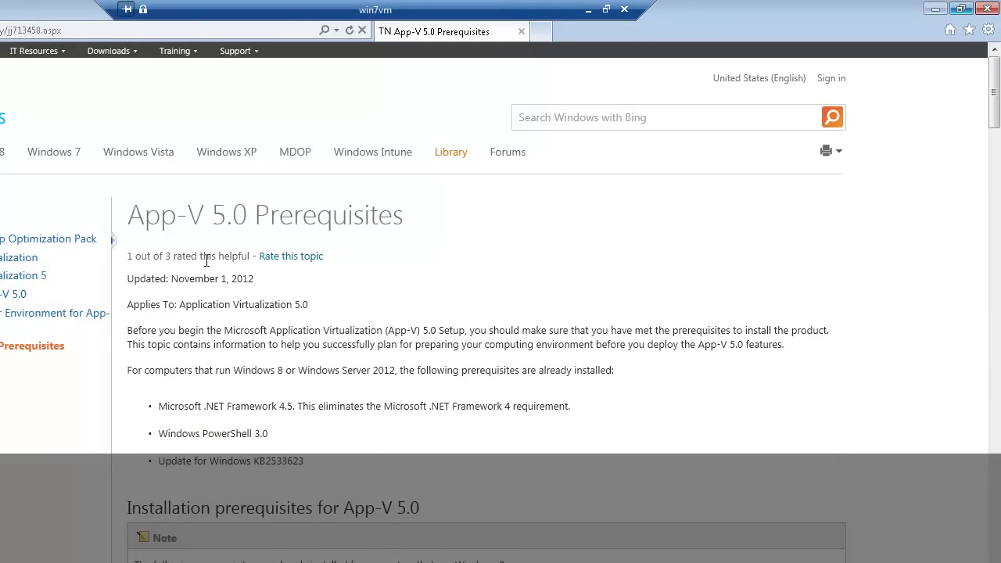
pyautogui.moveTo(998, 109); pyautogui.dragTo(999, 164)
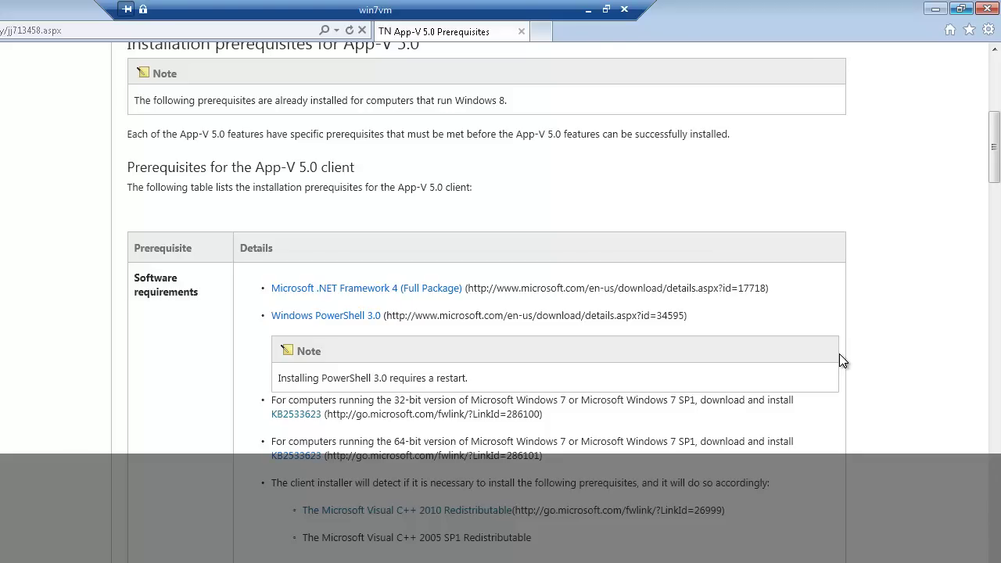
pyautogui.moveTo(996, 168); pyautogui.dragTo(988, 137)
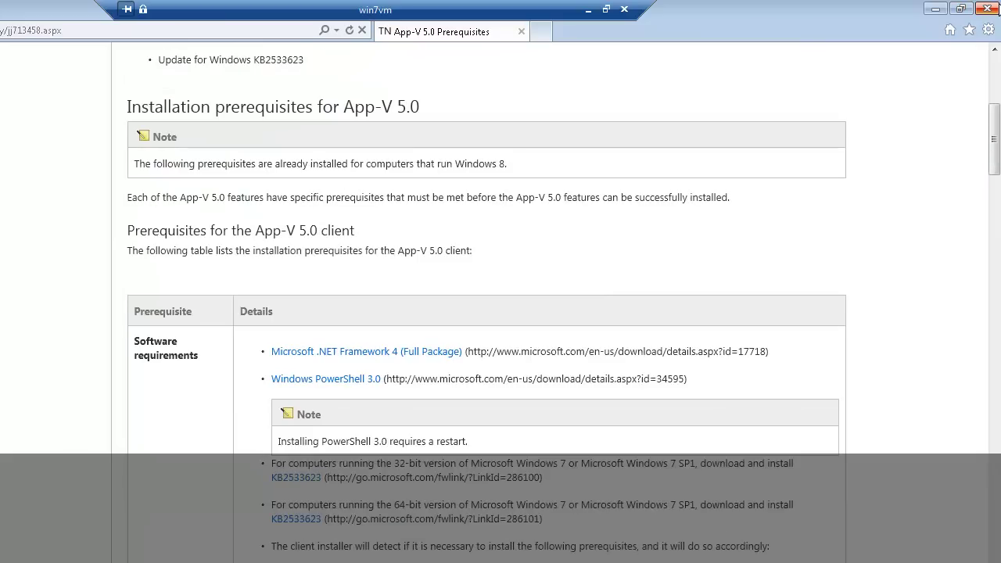
# Close Internet Explorer and open the Launcher folder on the MDOP 2013 DVD drive (D:) in Windows Explorer
pyautogui.click(989, 9)
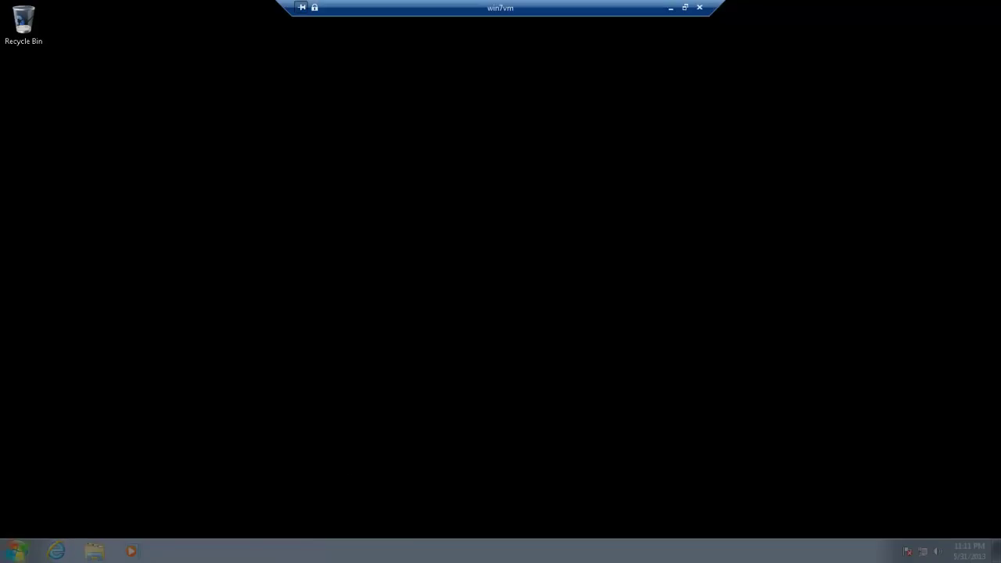
pyautogui.click(14, 552)
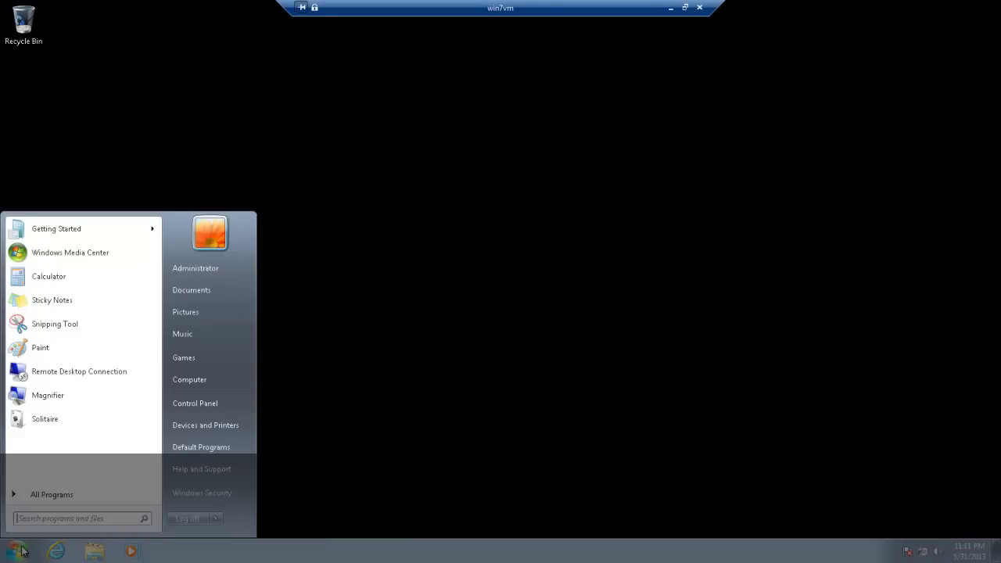
pyautogui.click(94, 552)
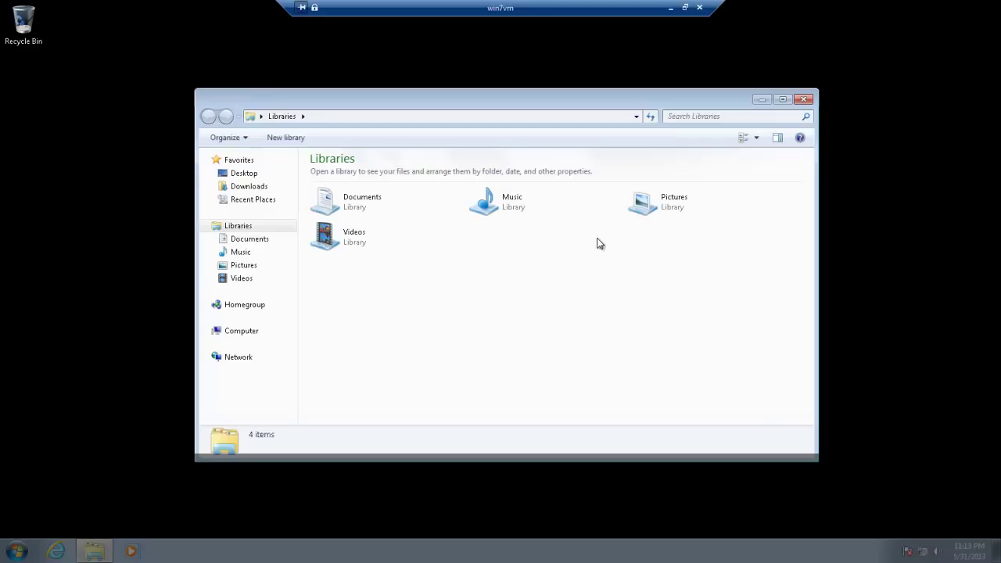
pyautogui.click(243, 332)
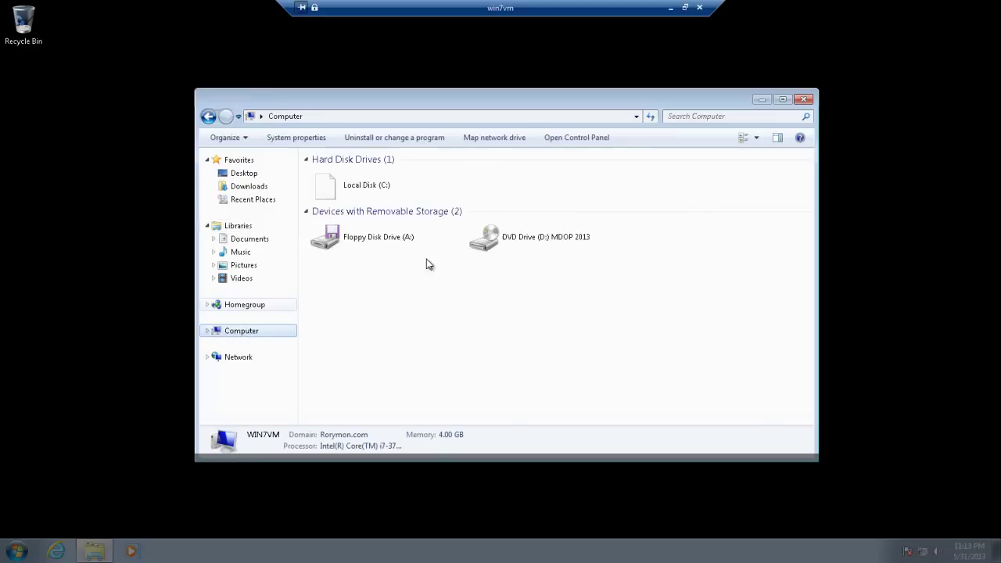
pyautogui.rightClick(547, 238)
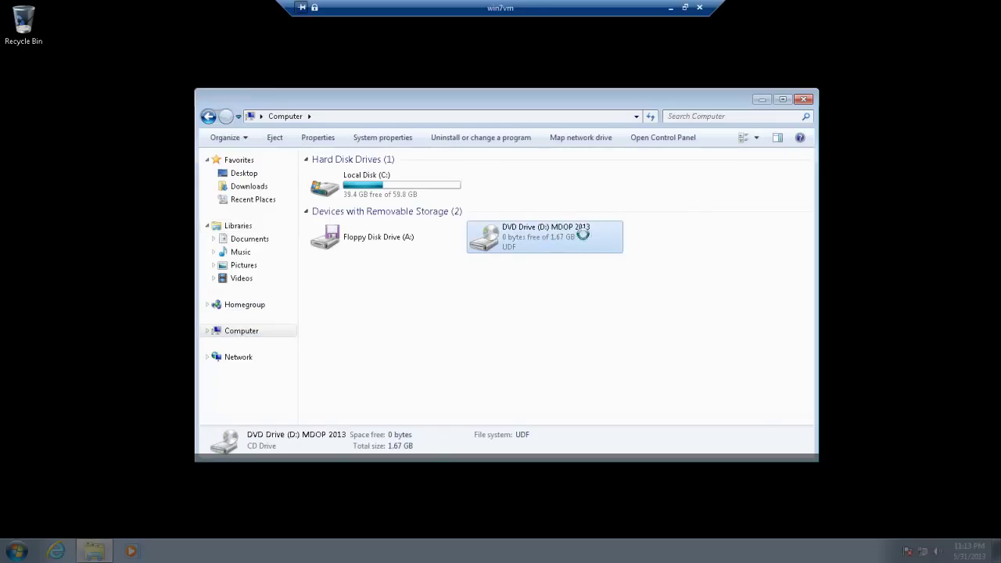
pyautogui.click(604, 246)
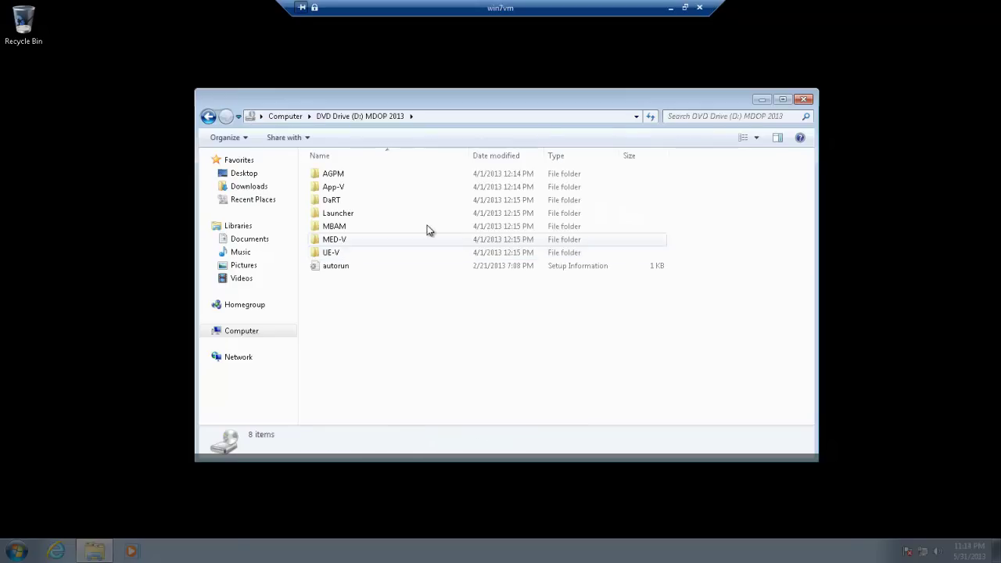
pyautogui.doubleClick(338, 217)
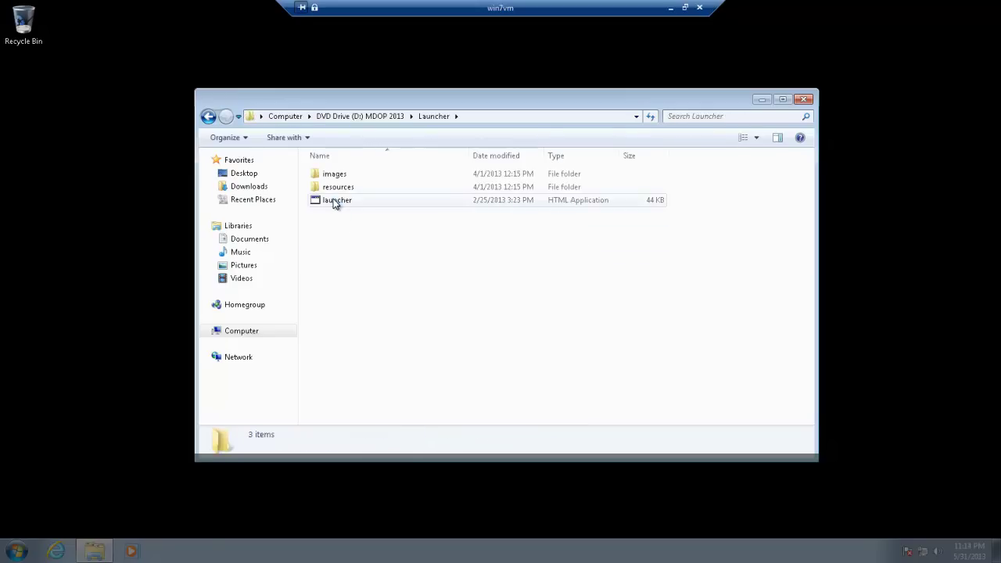
# Run the MDOP launcher and start App-V 5.0 SP1 Client setup from Application Virtualization for Desktops
pyautogui.doubleClick(356, 200)
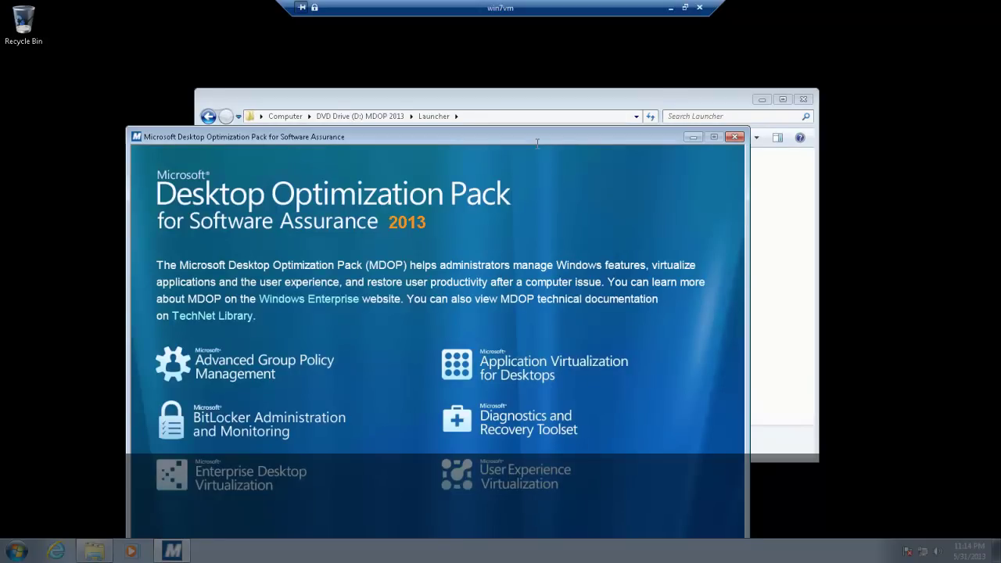
pyautogui.moveTo(531, 136); pyautogui.dragTo(549, 58)
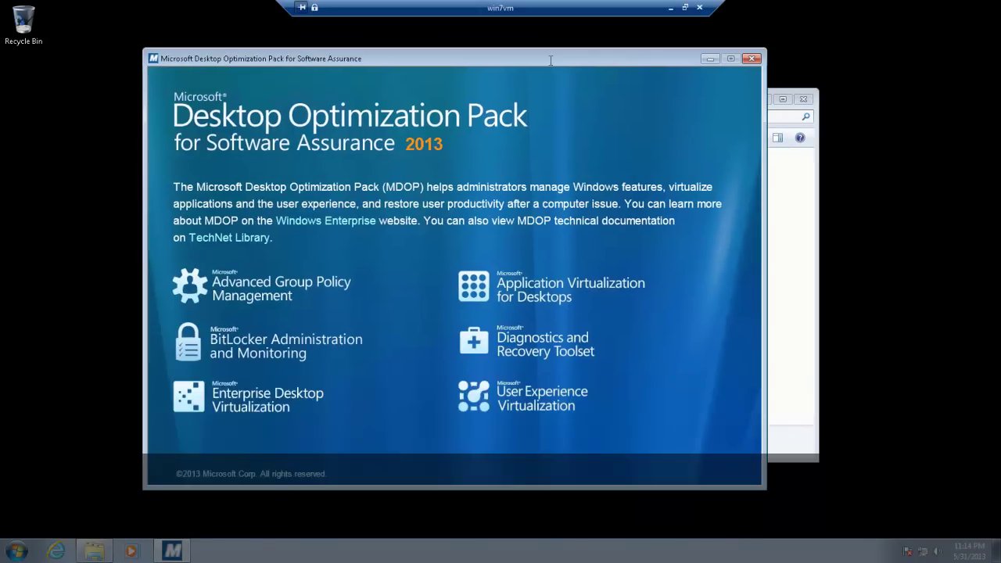
pyautogui.click(516, 279)
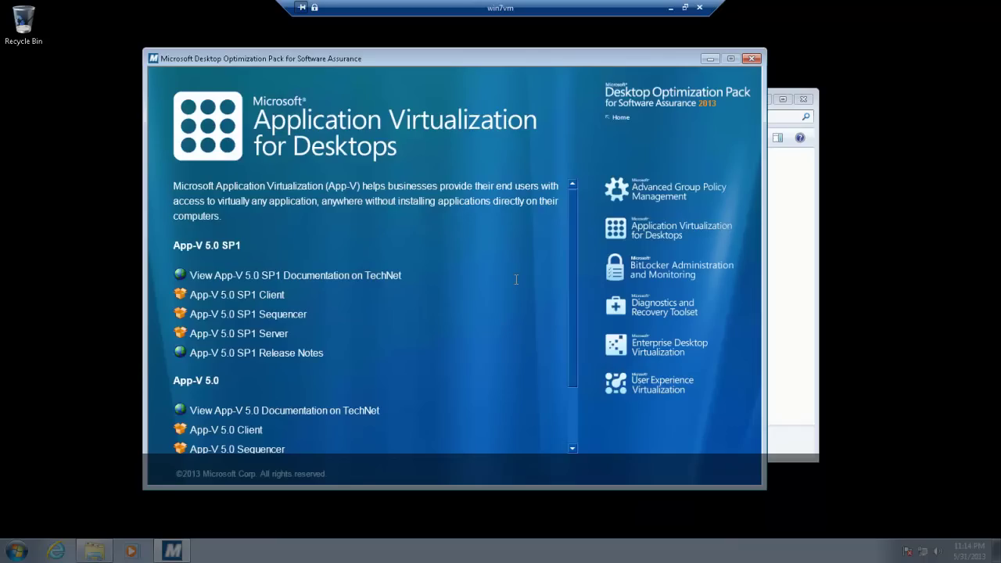
pyautogui.click(231, 301)
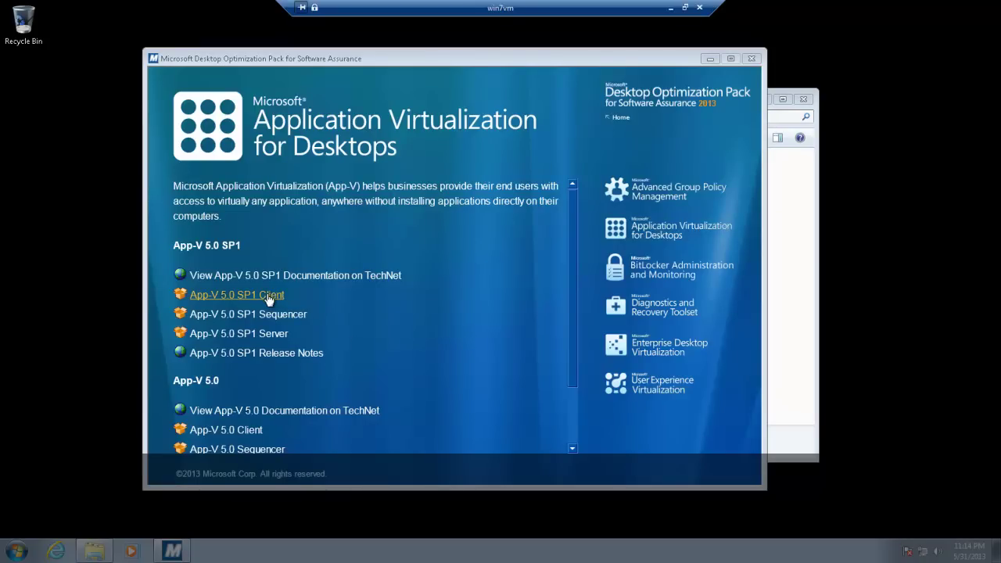
pyautogui.click(268, 296)
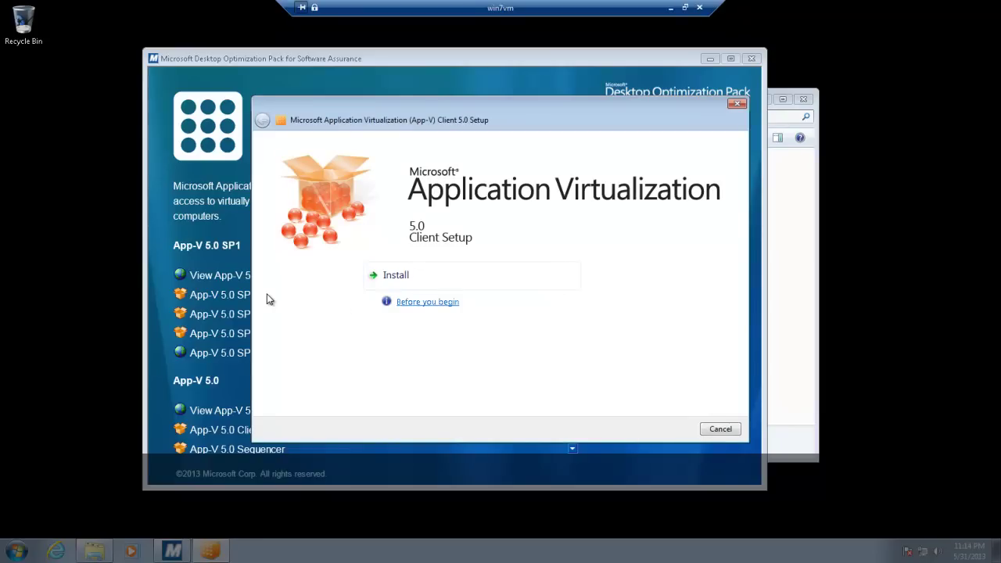
# Install the App-V 5.0 client, accepting the license and declining Microsoft Update and CEIP
pyautogui.click(502, 277)
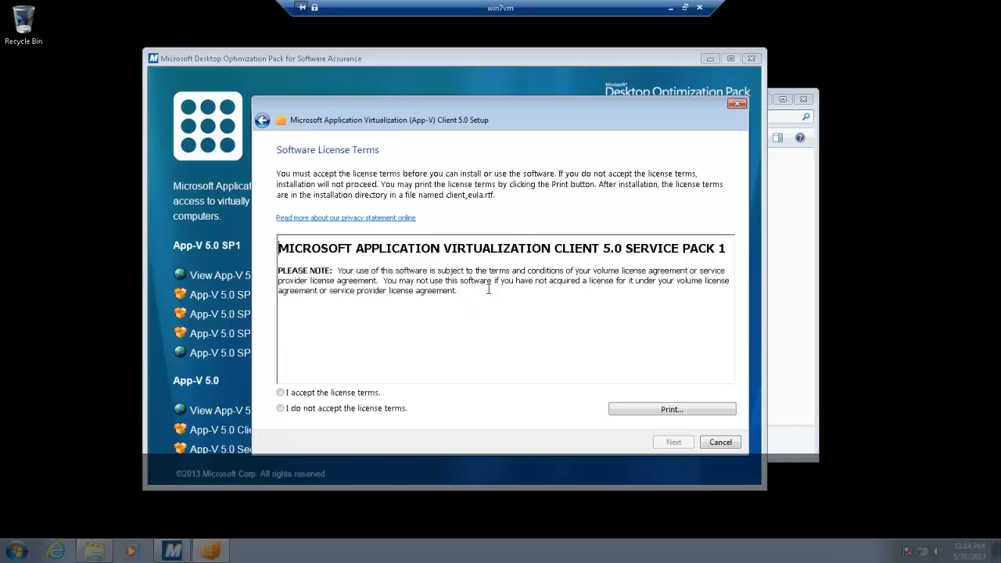
pyautogui.click(342, 396)
pyautogui.click(665, 444)
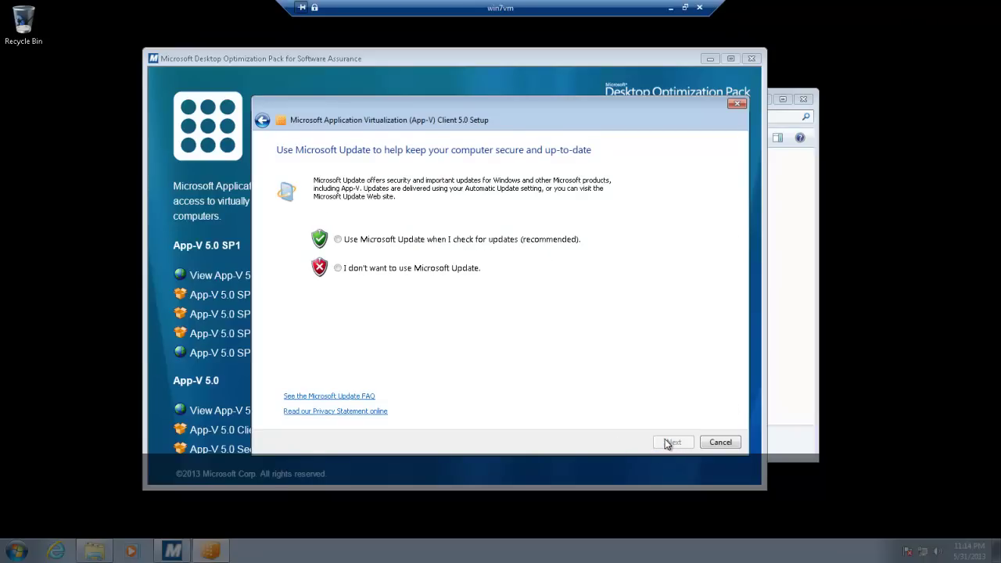
pyautogui.click(406, 269)
pyautogui.click(670, 445)
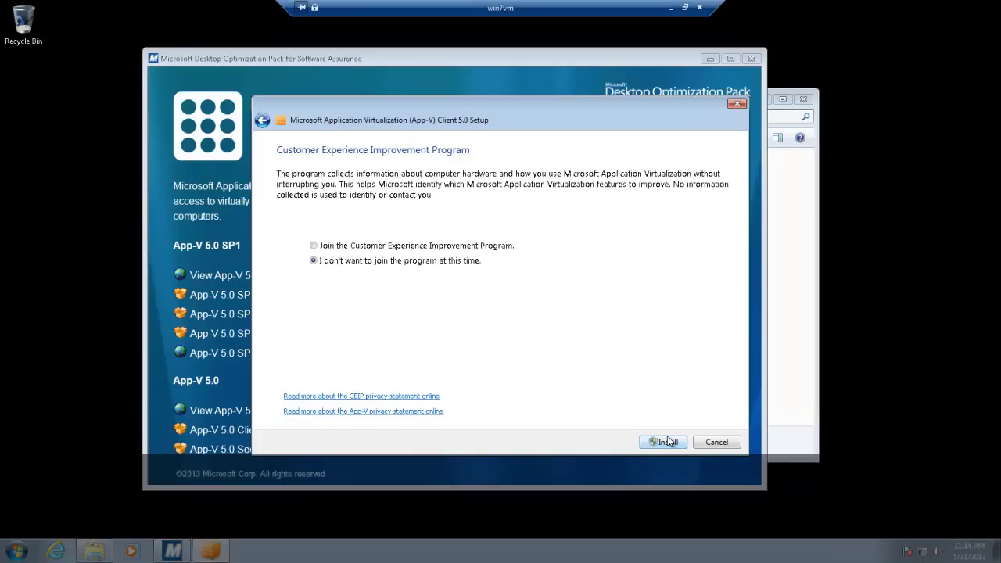
pyautogui.click(669, 441)
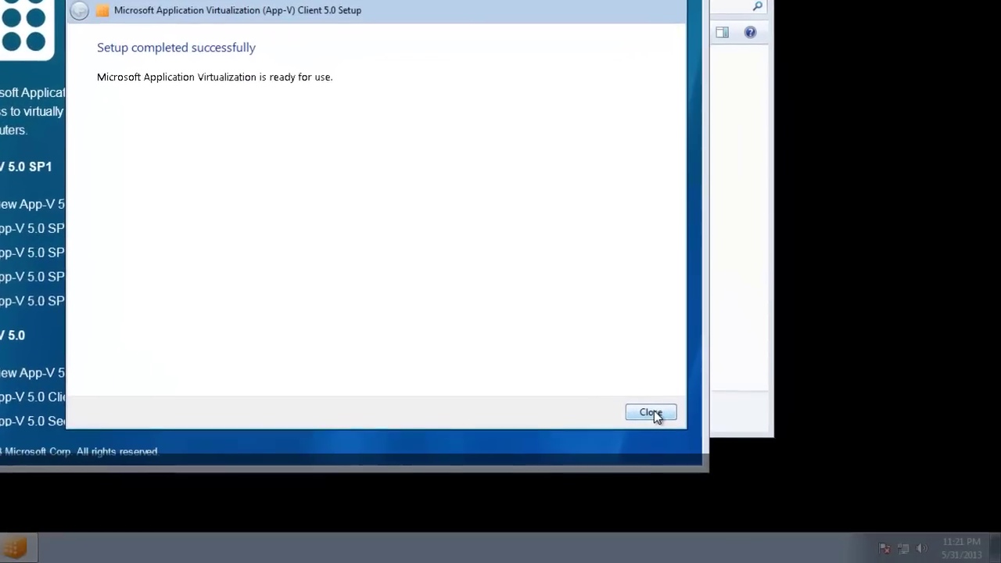
# Close the finished setup and select the App-V Publishing node listing Publishing Server 1–5 Settings
pyautogui.click(721, 442)
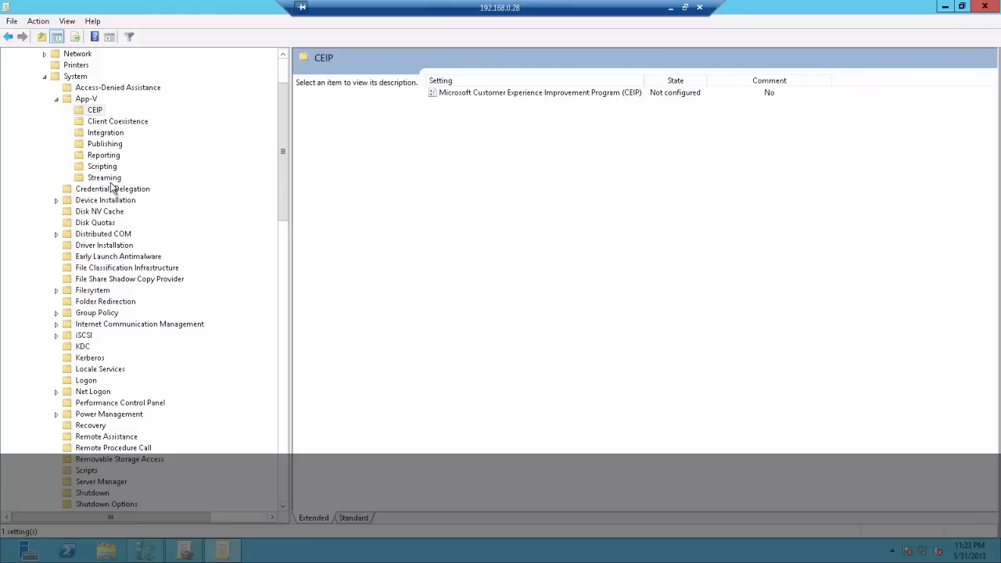
pyautogui.click(107, 145)
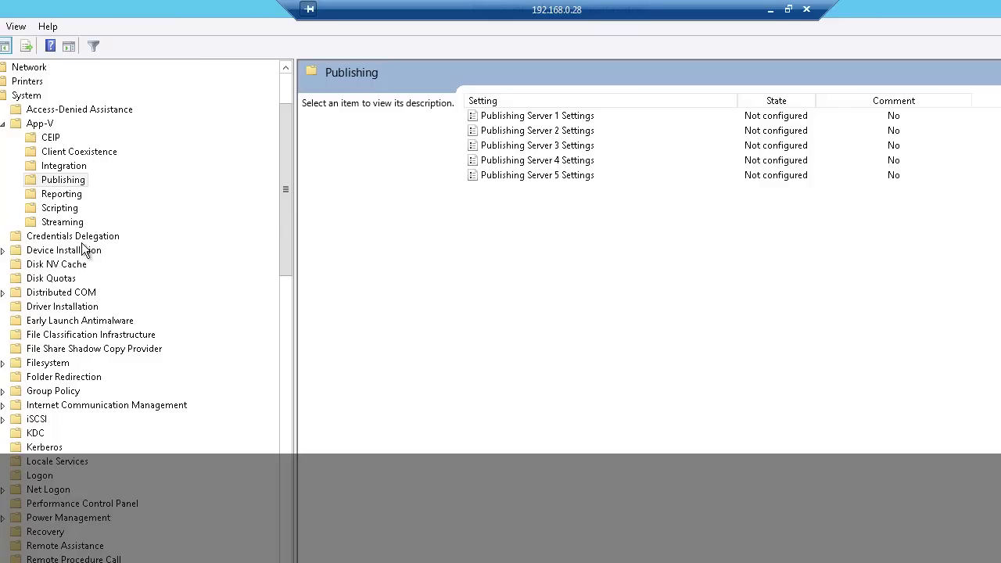
# Browse the App-V policy folders Client Coexistence, CEIP, Integration and Reporting
pyautogui.click(85, 158)
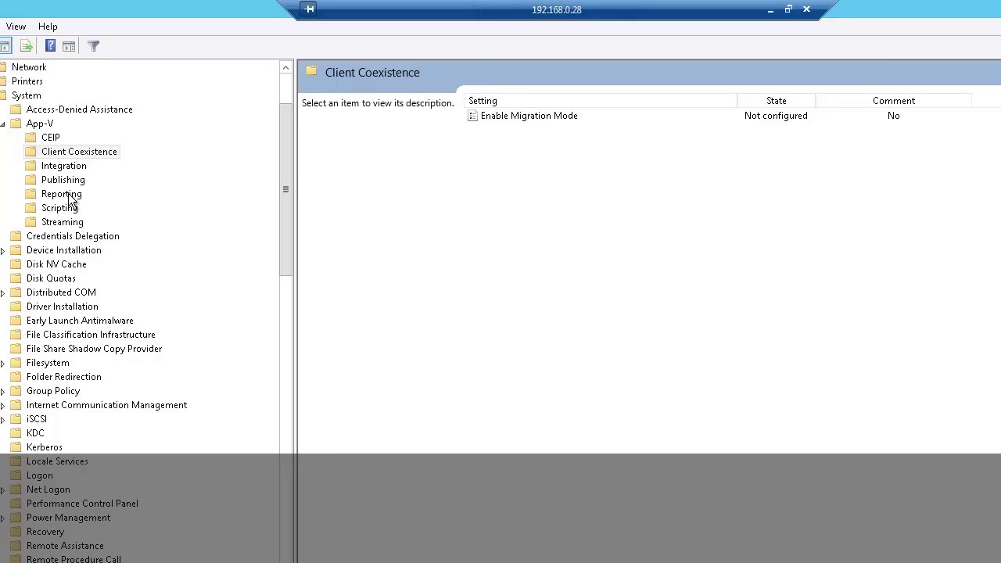
pyautogui.click(52, 126)
pyautogui.click(52, 138)
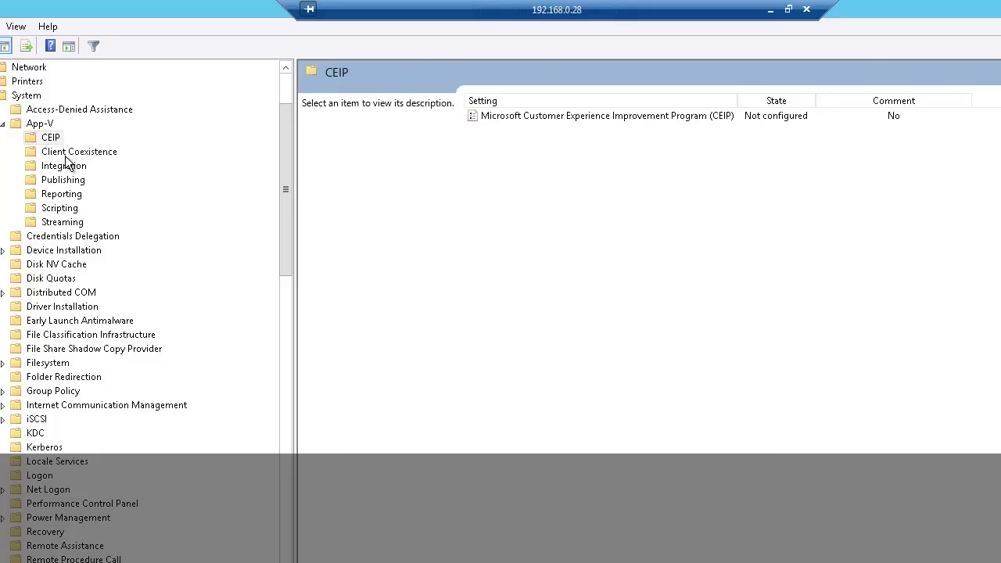
pyautogui.click(67, 155)
pyautogui.click(64, 169)
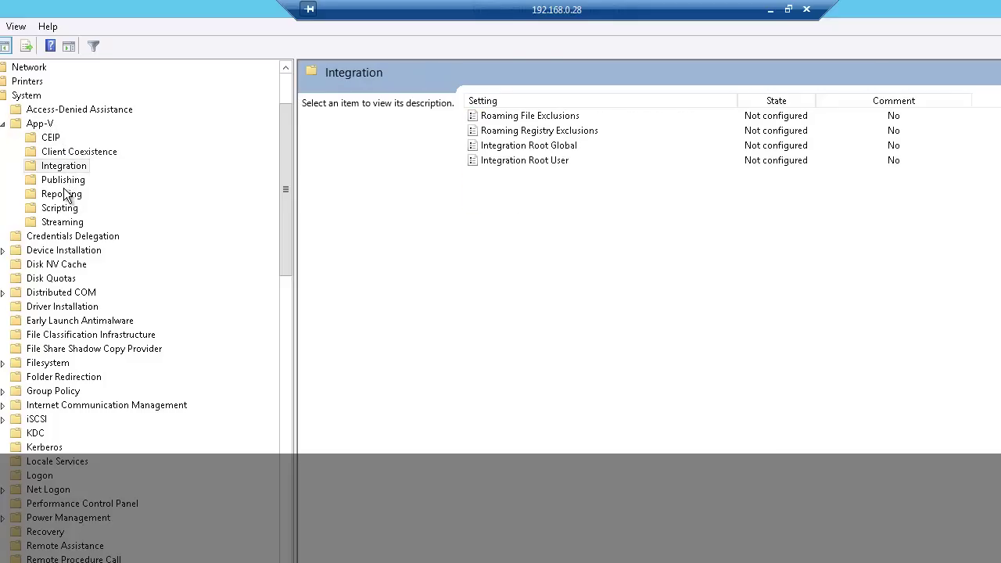
pyautogui.click(66, 195)
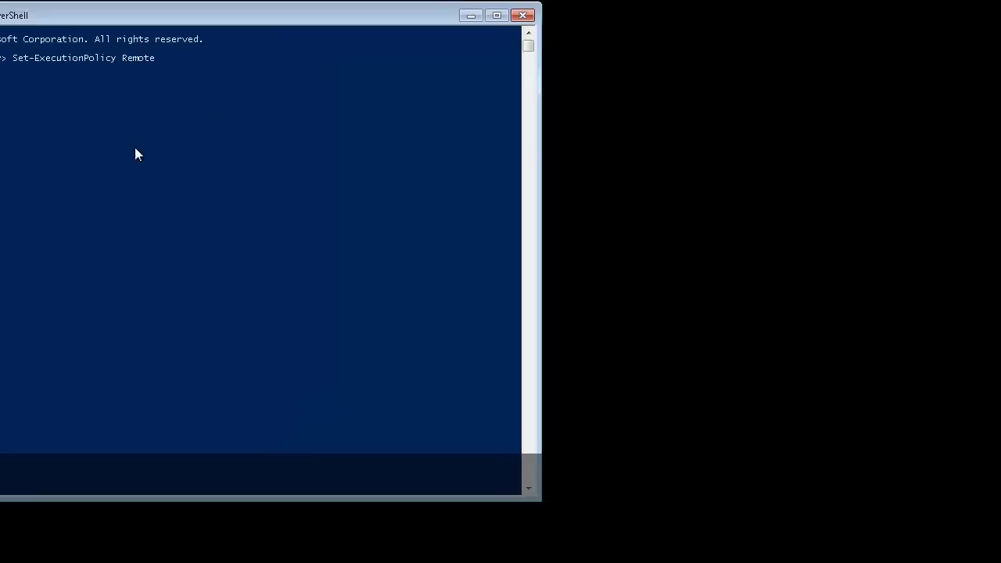
# Run Set-ExecutionPolicy RemoteSigned in PowerShell after correcting a typo in the policy name
pyautogui.write('d')
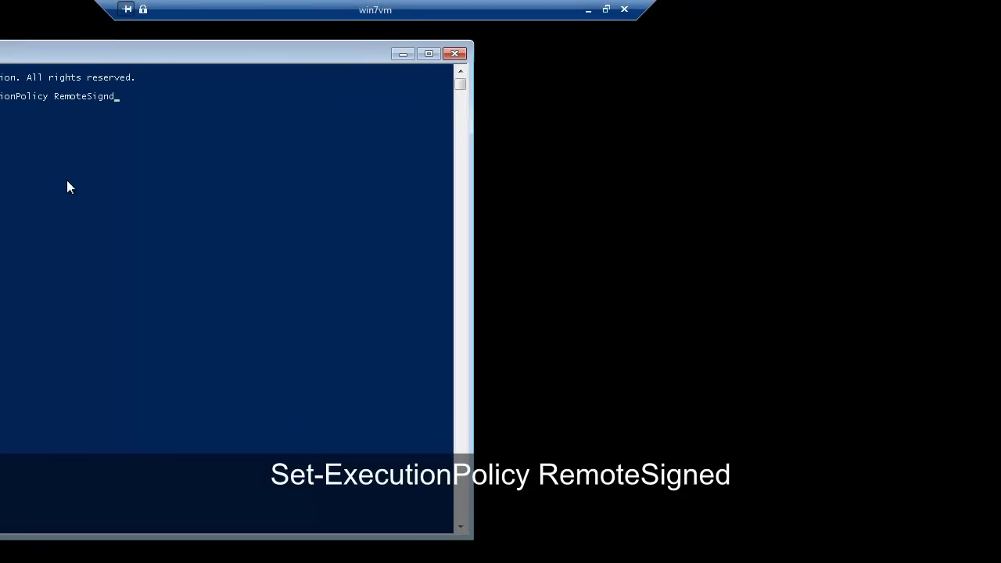
pyautogui.press('BackSpace')
pyautogui.press('Return')
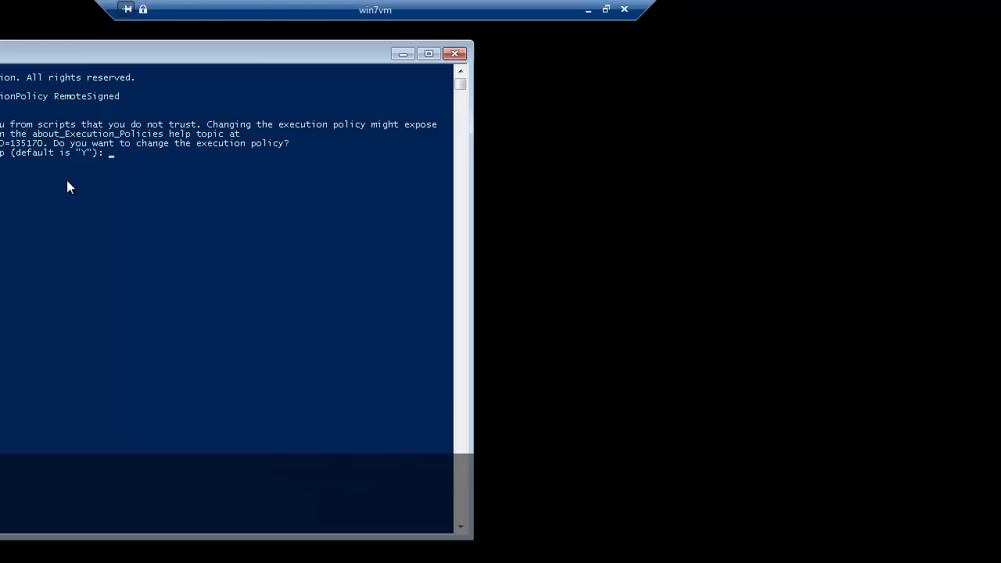
pyautogui.write('Y')
pyautogui.write('le appvc')
pyautogui.write('blishingServer -N')
pyautogui.write('AME')
pyautogui.write(' A')
pyautogui.write('pp-V')
pyautogui.write(' Publishing')
pyautogui.write(' Server')
pyautogui.write('-UR')
pyautogui.write('L')
pyautogui.write(' "http://APPVMSERVER.Rorymon.com:')
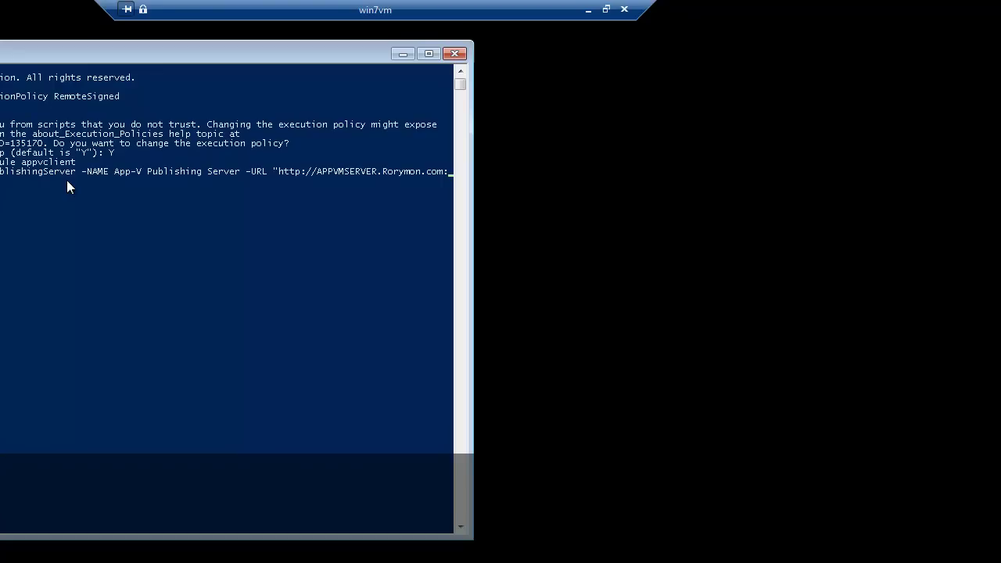
pyautogui.write('3')
# Rerun Add-AppvPublishingServer with "App-V Publishing Server" quoted so it adds the port-317 server
pyautogui.press('Return')
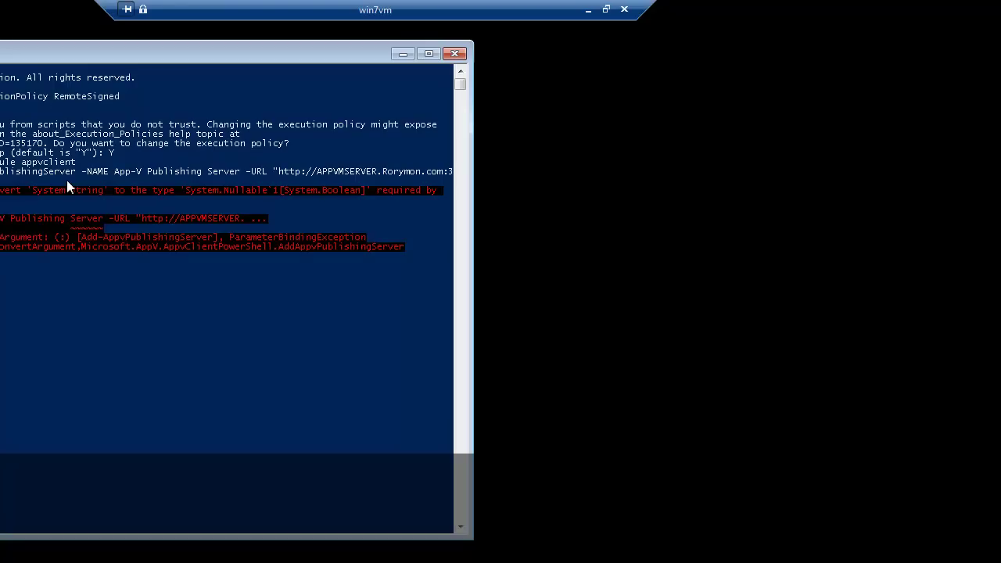
pyautogui.press('Up')
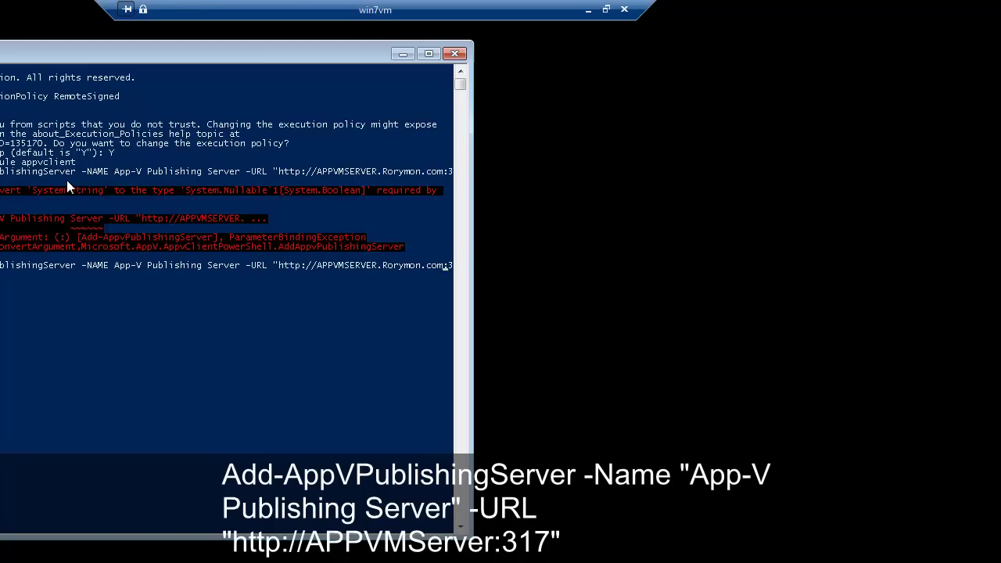
pyautogui.press('Left')
pyautogui.press('Left')
pyautogui.press('Left')
pyautogui.press('Left')
pyautogui.press('Left')
pyautogui.press('Left')
pyautogui.press('Left')
pyautogui.press('Left')
pyautogui.press('Left')
pyautogui.press('Left')
pyautogui.press('Left')
pyautogui.press('Left')
pyautogui.press('Left')
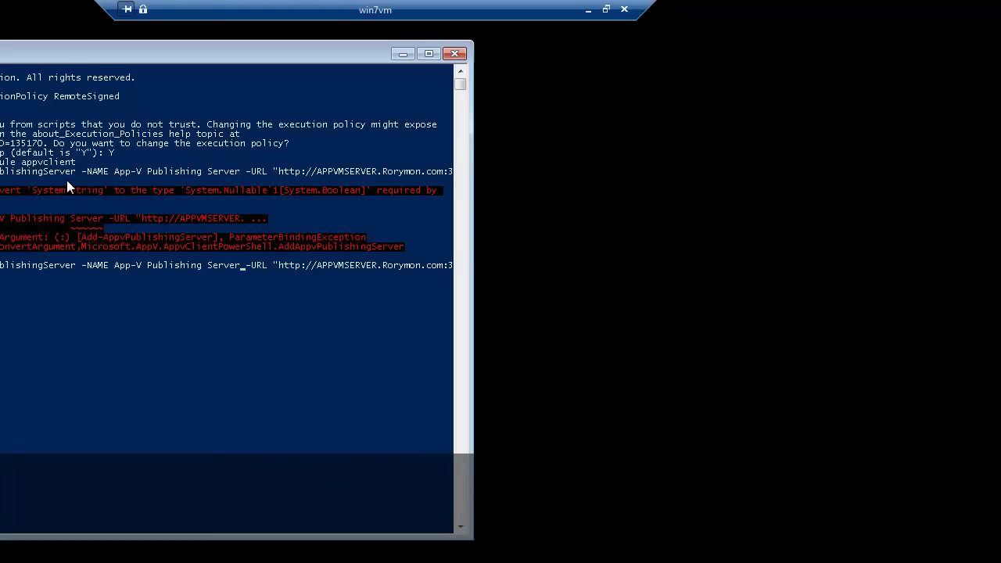
pyautogui.write('"')
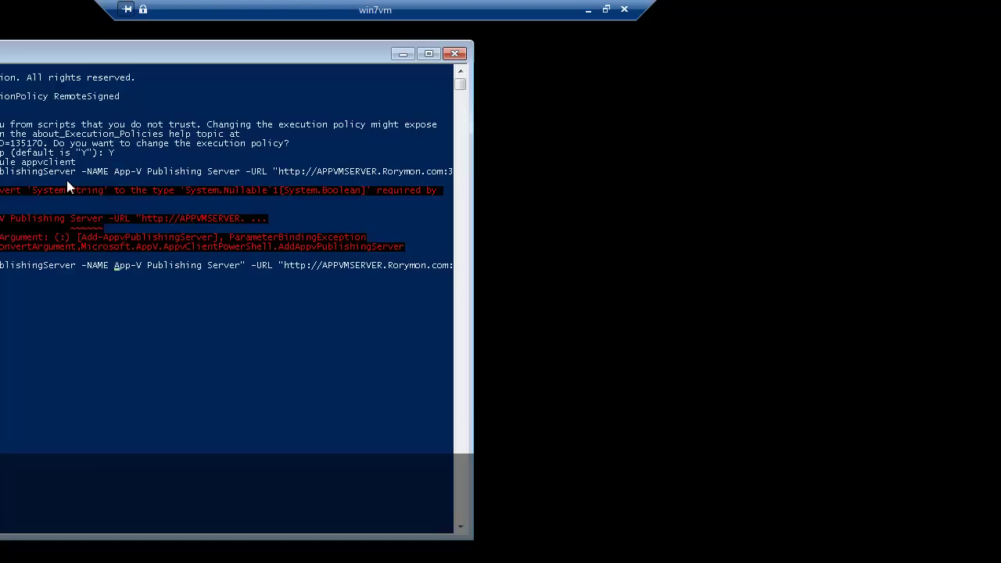
pyautogui.write('"')
pyautogui.press('Return')
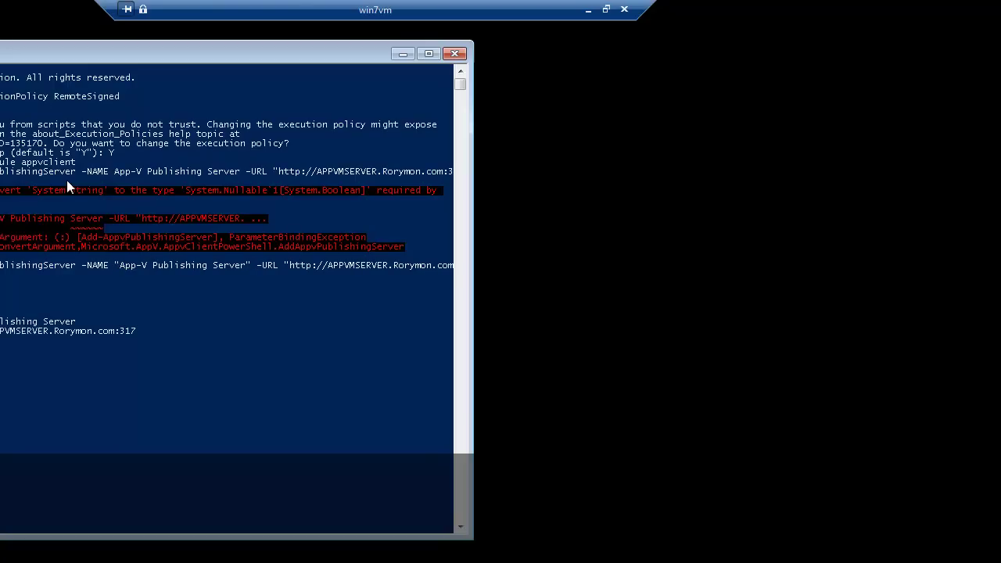